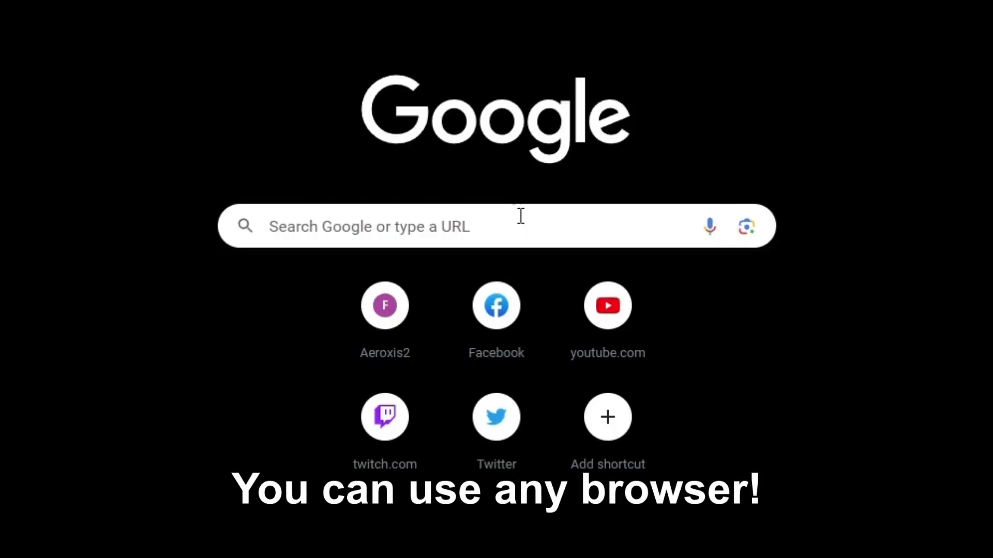
- Search Google for 'reshade' and open the official reshade.me homepage
type("re")
left_click(434, 269)
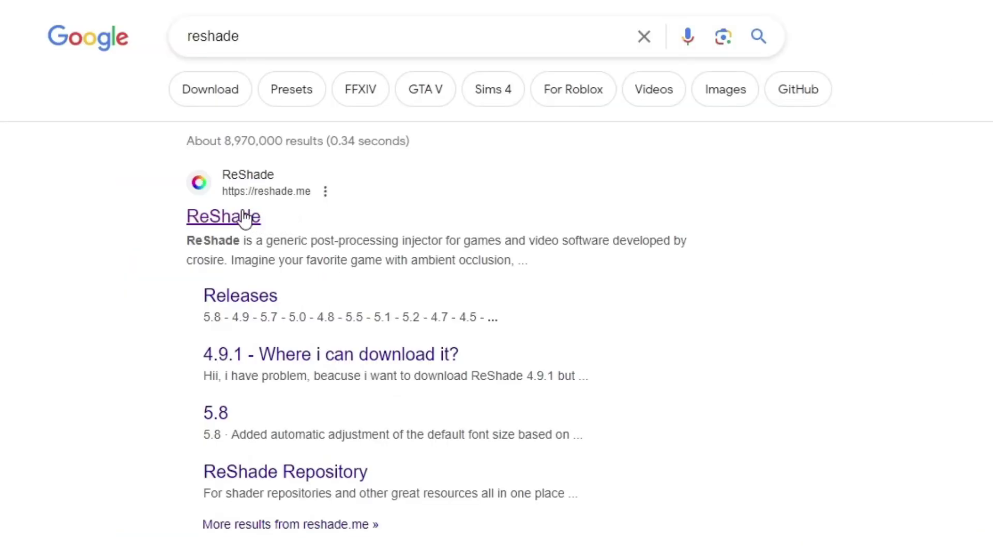
left_click(239, 217)
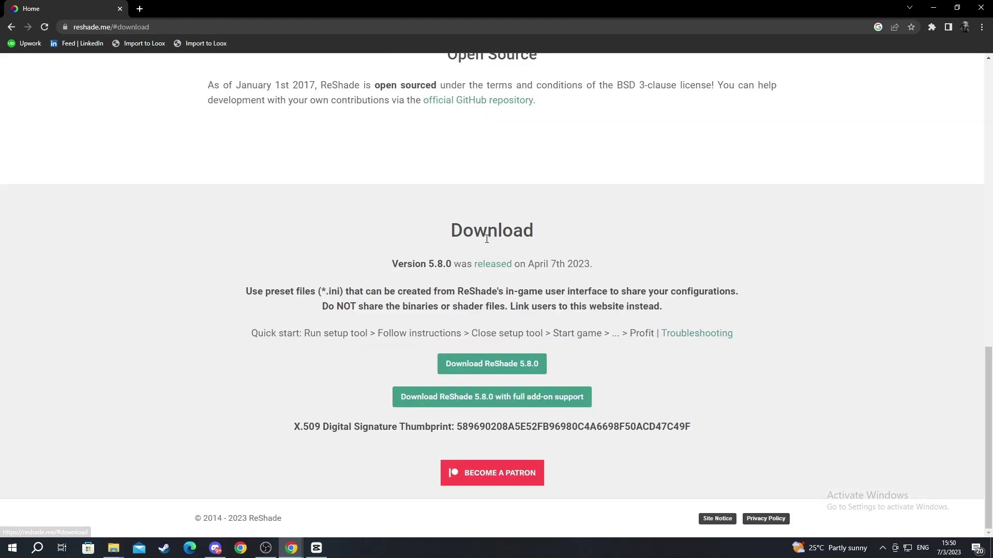
- Download ReShade_Setup_5.8.0.exe from the ReShade site and run it
left_click(490, 237)
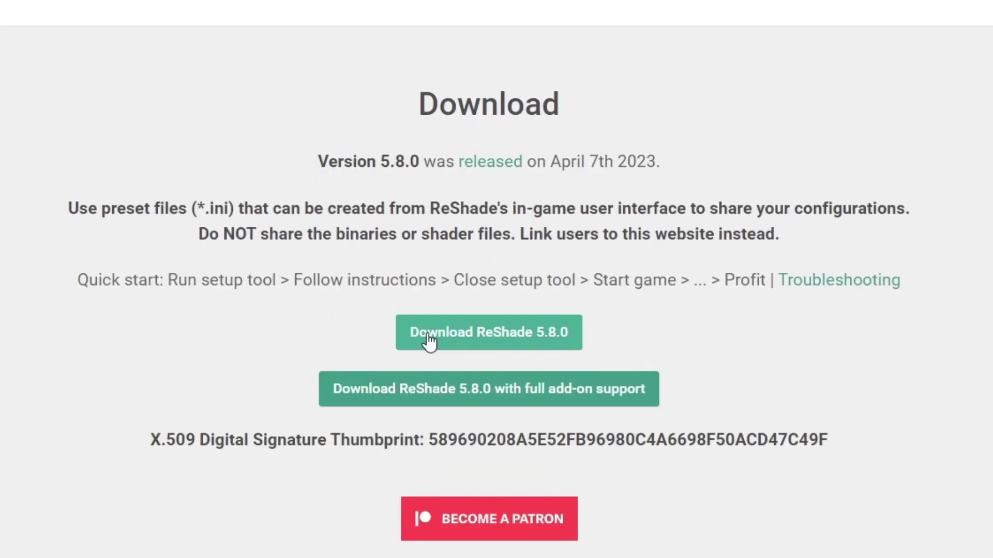
left_click(565, 345)
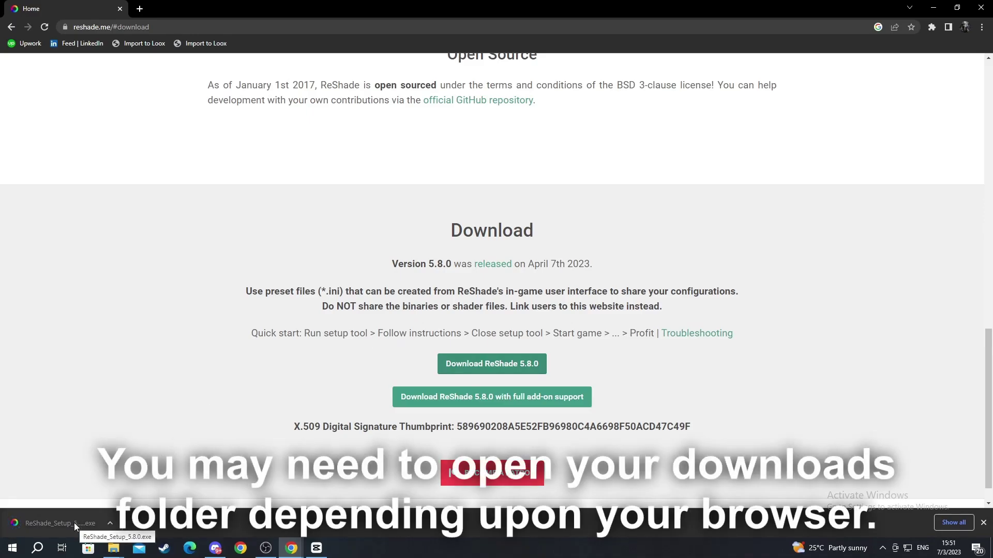
left_click(74, 523)
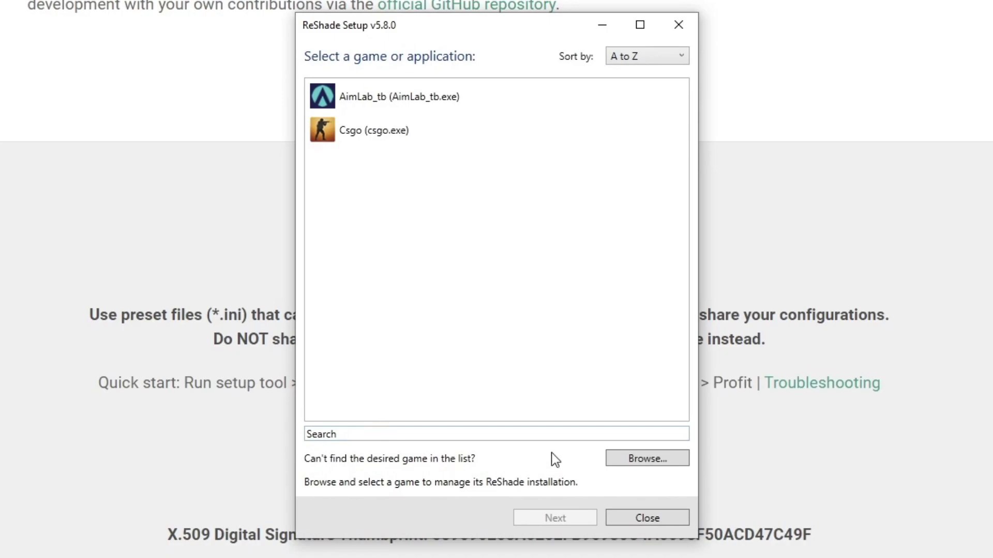
- Browse to E:\Epic Games\GTAV and choose GTA5.exe as the target game
left_click(634, 458)
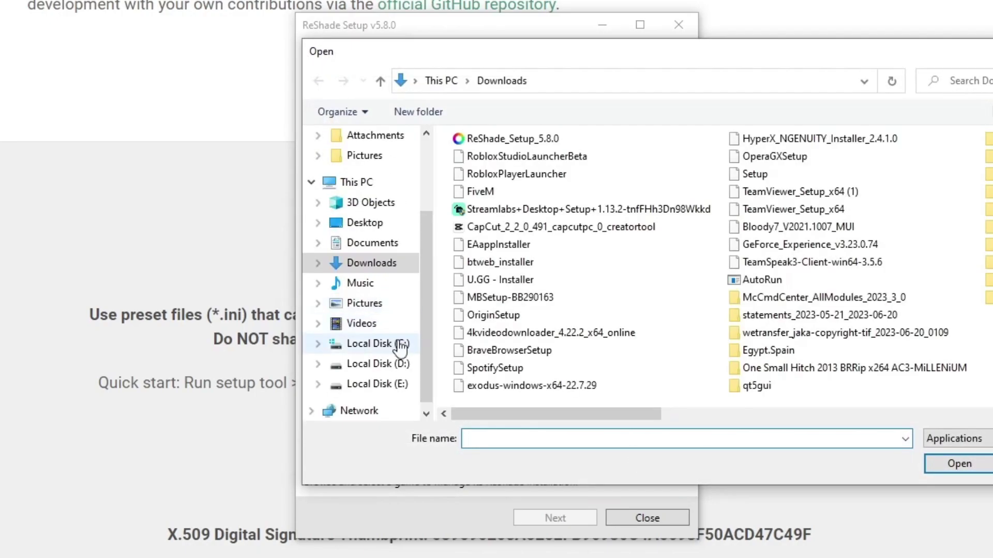
left_click(403, 387)
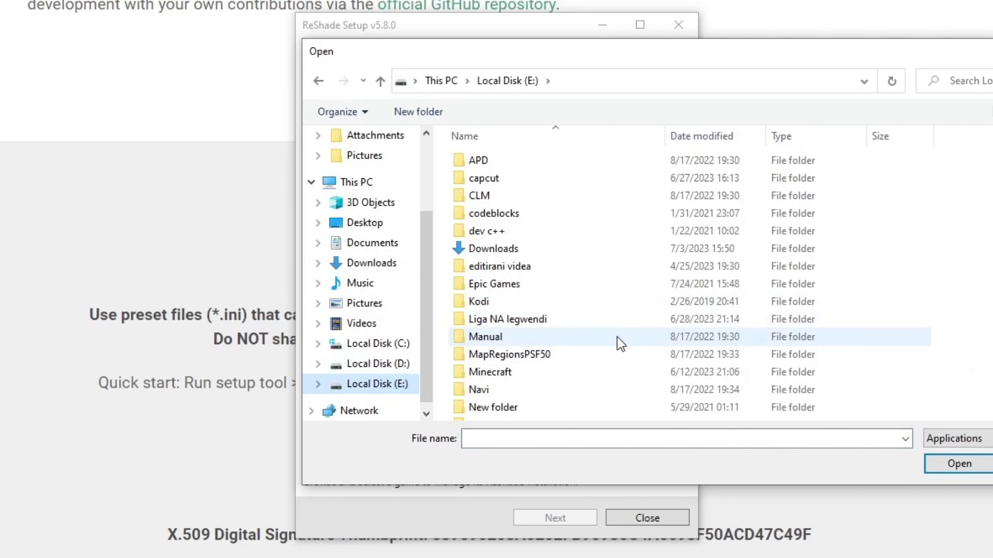
double_click(484, 284)
double_click(495, 200)
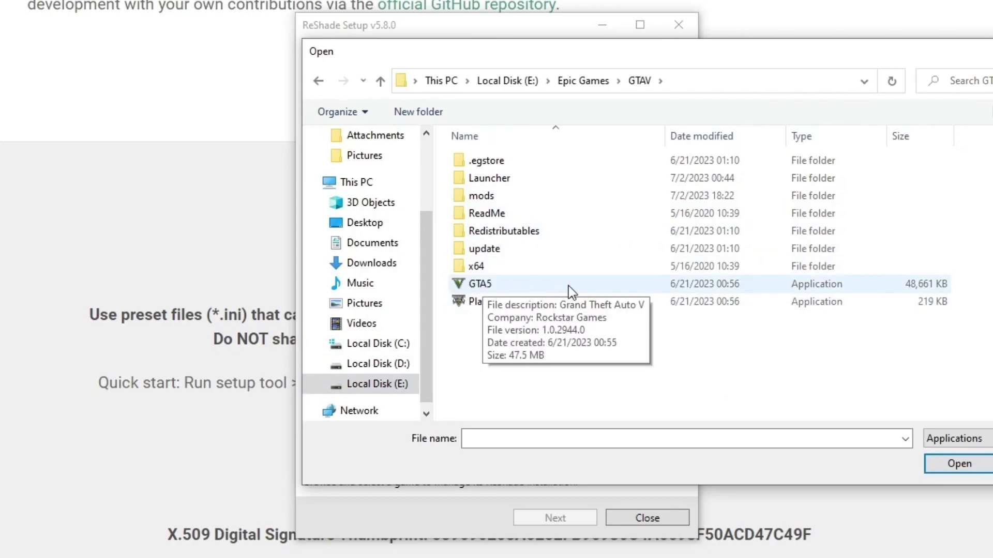
left_click(462, 288)
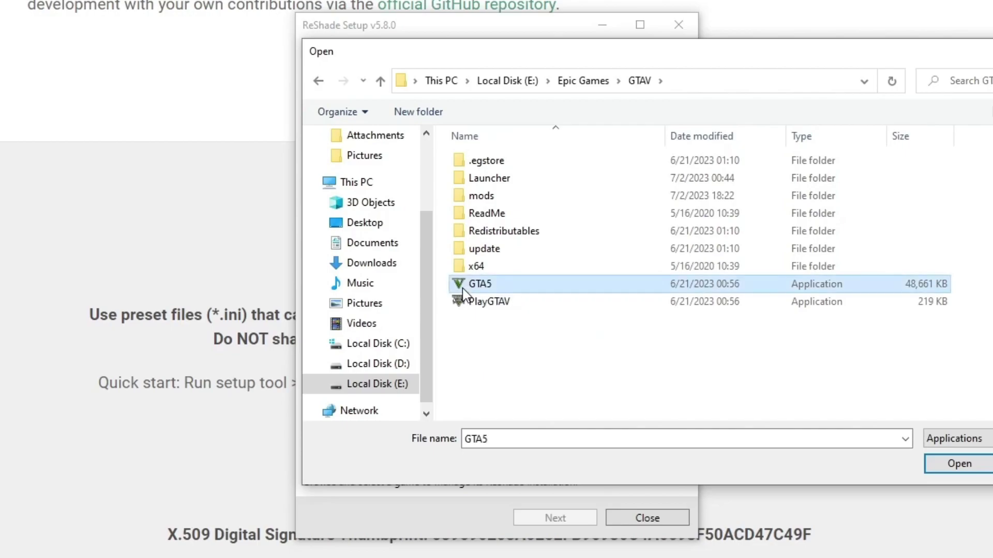
double_click(464, 283)
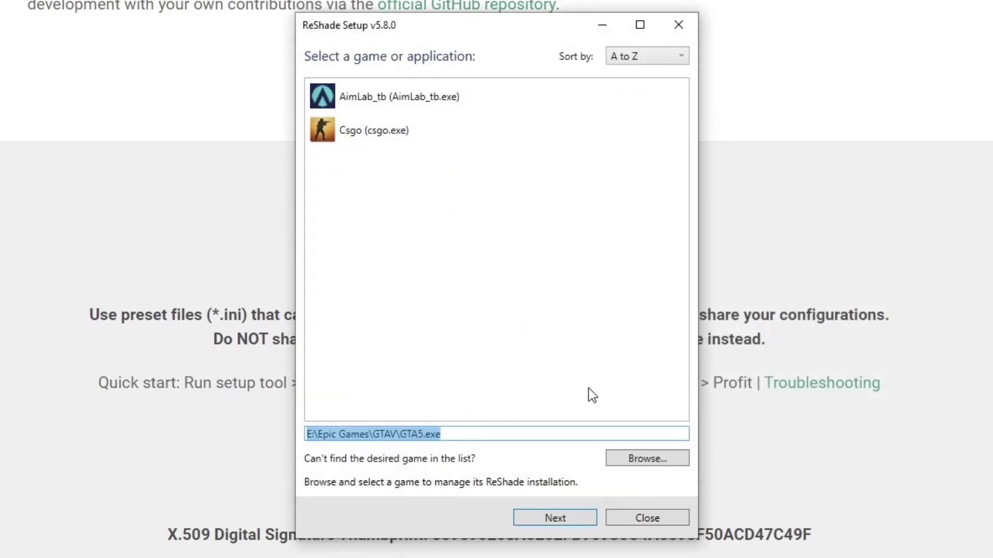
- Confirm GTA5, keep the DirectX 10/11/12 API, and skip choosing a preset file
left_click(546, 521)
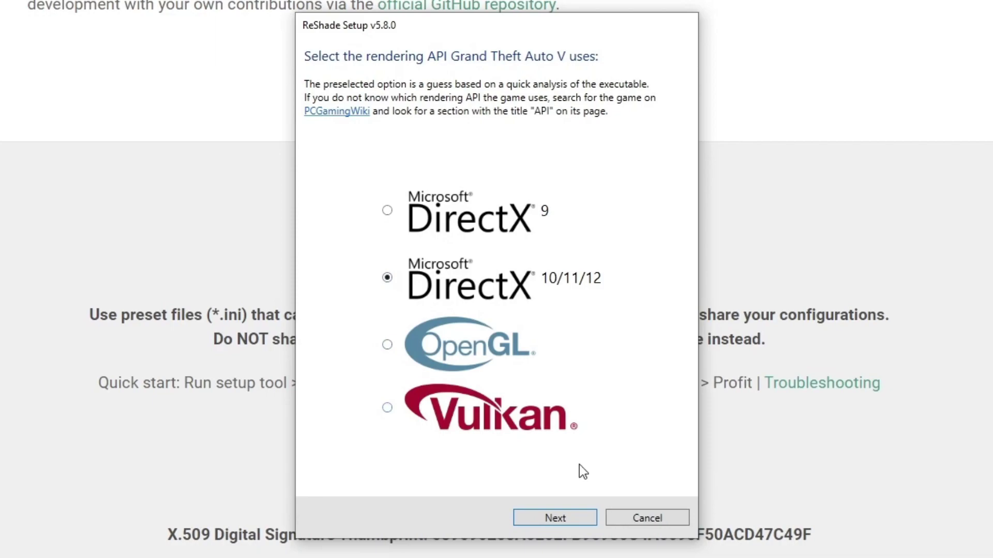
left_click(573, 519)
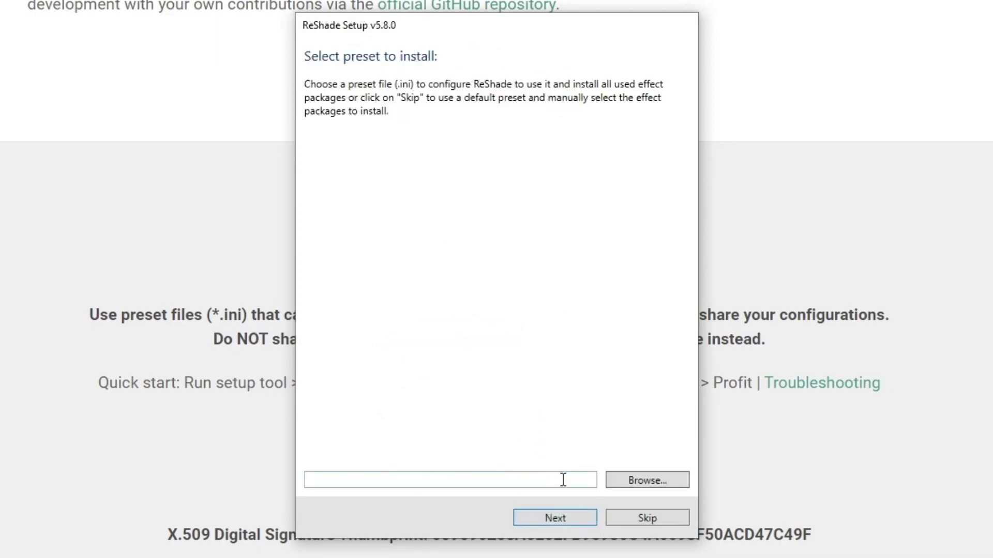
left_click(638, 520)
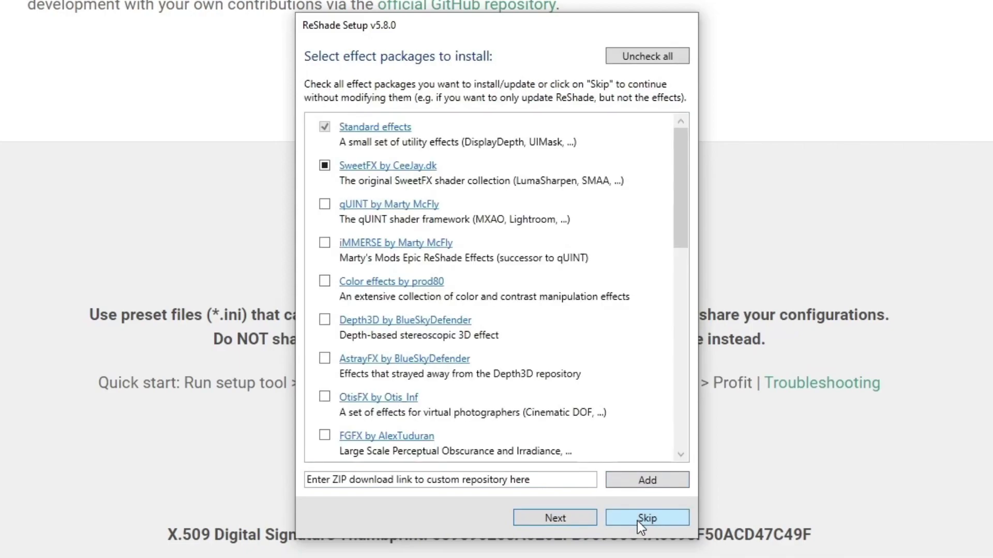
- Select all effect packages, install ReShade 5.8.0, and close the finished installer
left_click(641, 60)
left_click(634, 55)
scroll(646, 316, "down", 10)
scroll(611, 303, "up", 6)
scroll(609, 289, "up", 4)
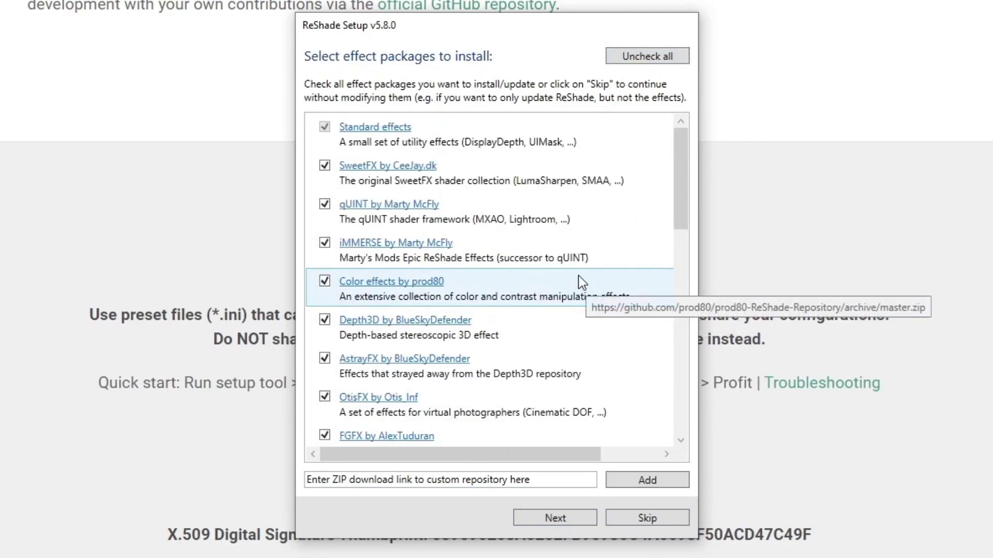
left_click(556, 519)
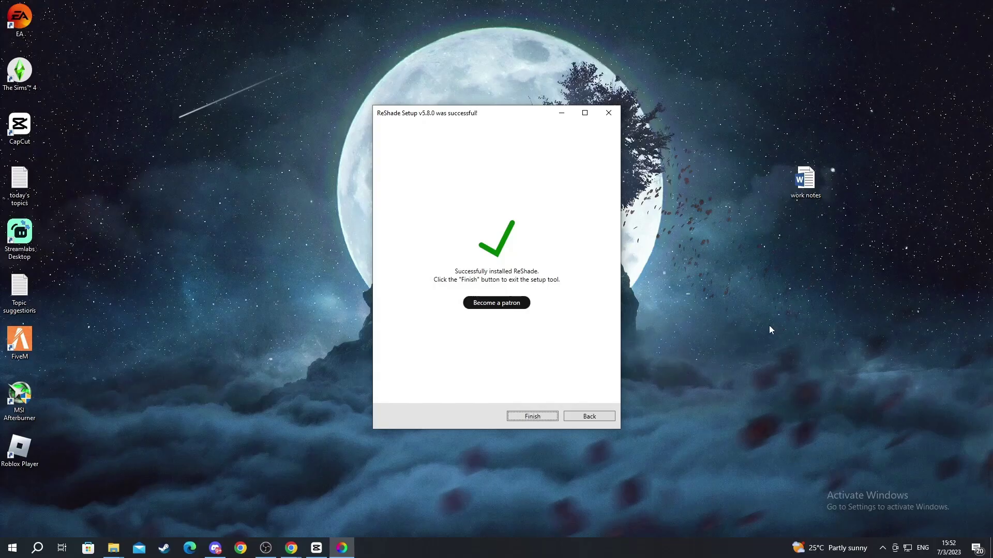
left_click(532, 416)
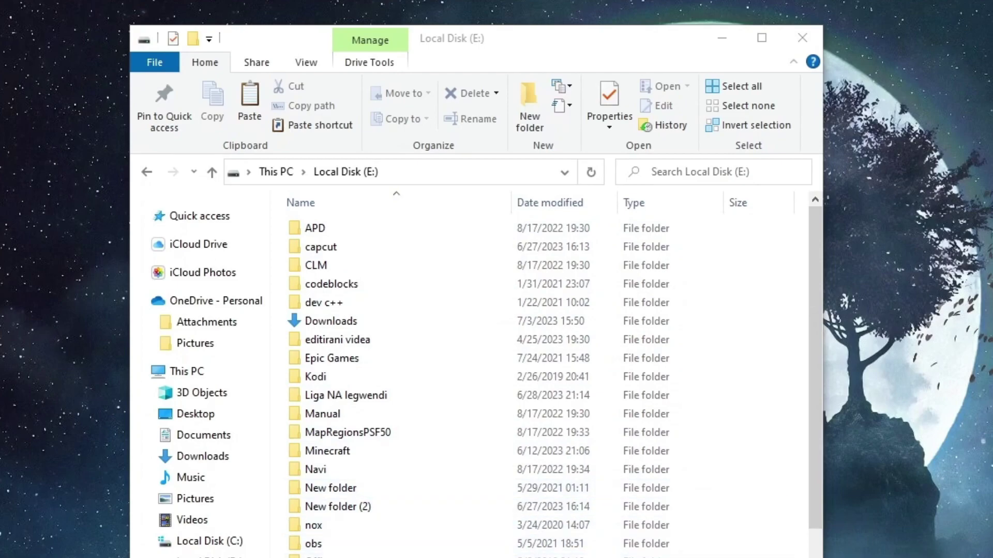
- Open E:\Epic Games\GTAV in File Explorer and move the window to the left
double_click(346, 367)
double_click(345, 266)
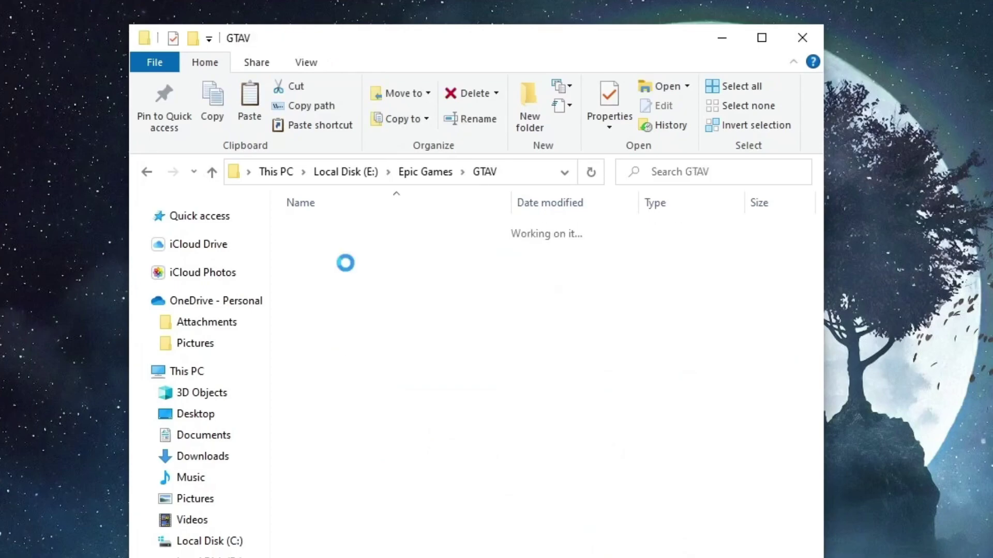
left_click_drag(450, 47, 404, 50)
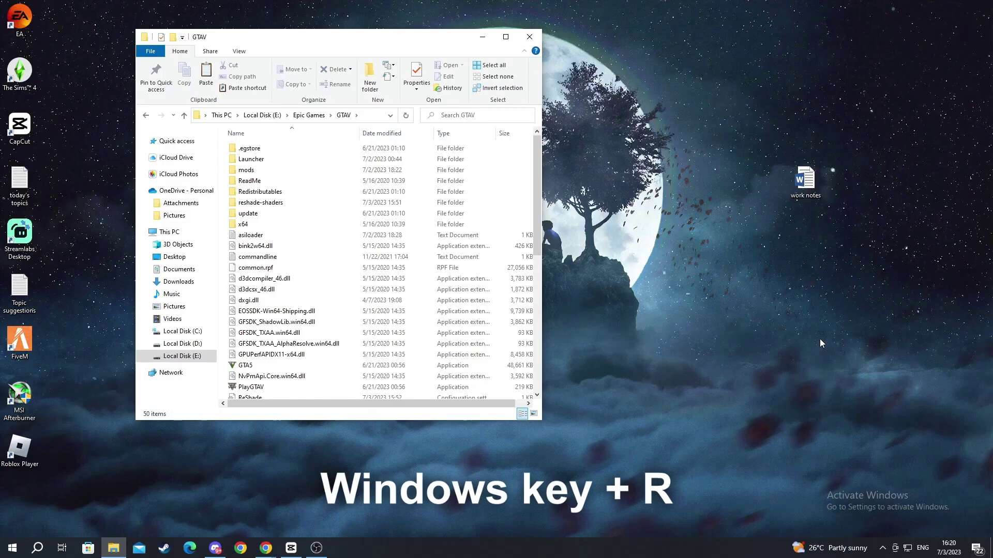
- Open local app data via Run on the right and navigate to FiveM Application Data\plugins
key("super+r")
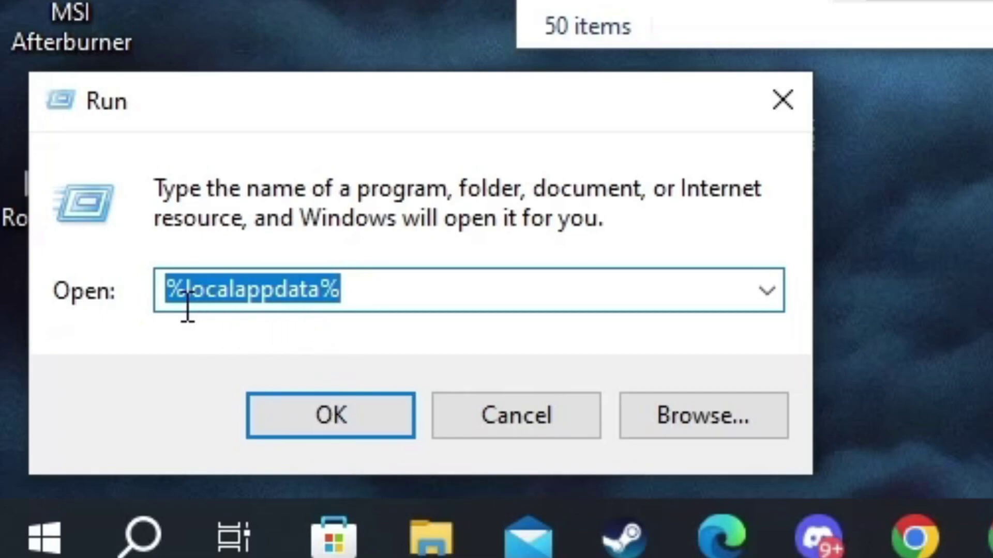
key("Return")
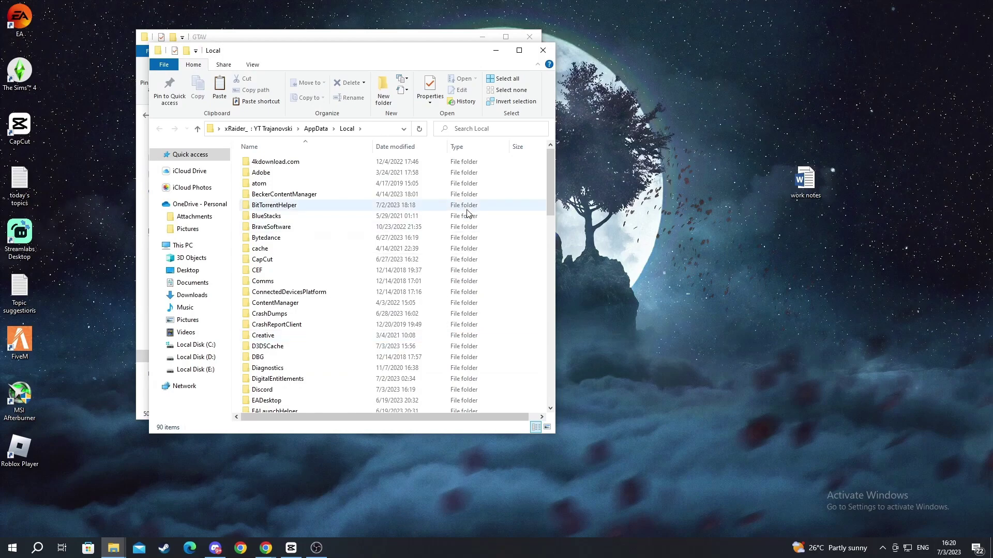
left_click_drag(439, 54, 840, 82)
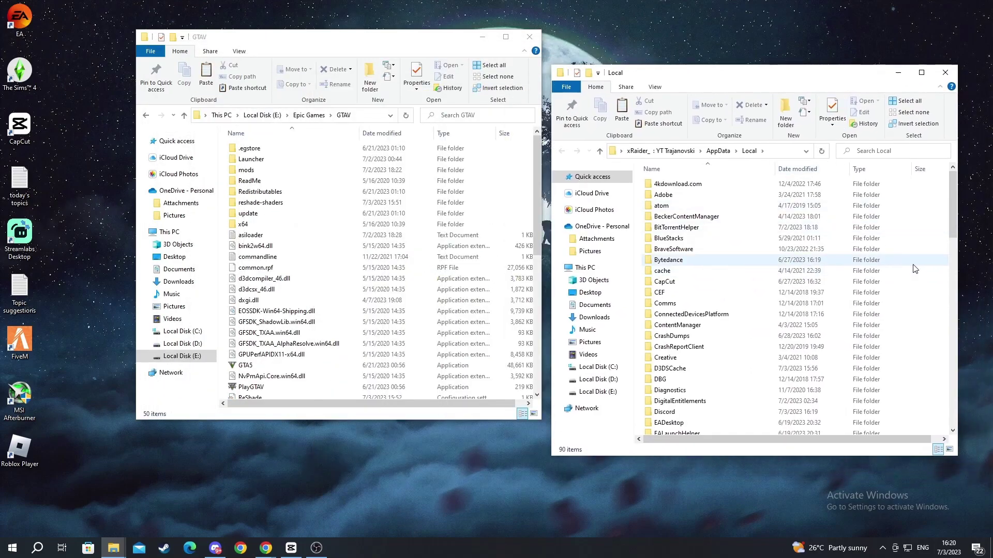
type("fivem")
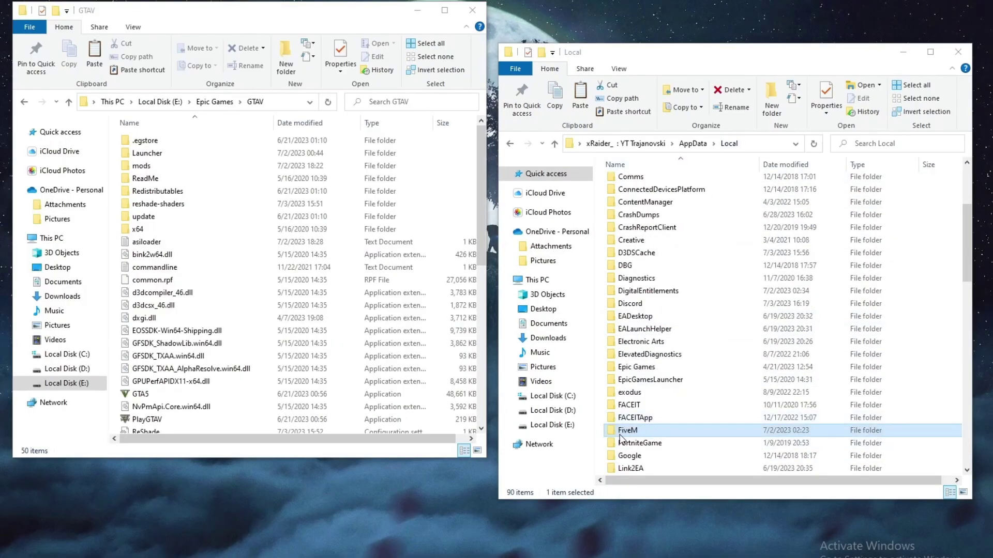
key("Return")
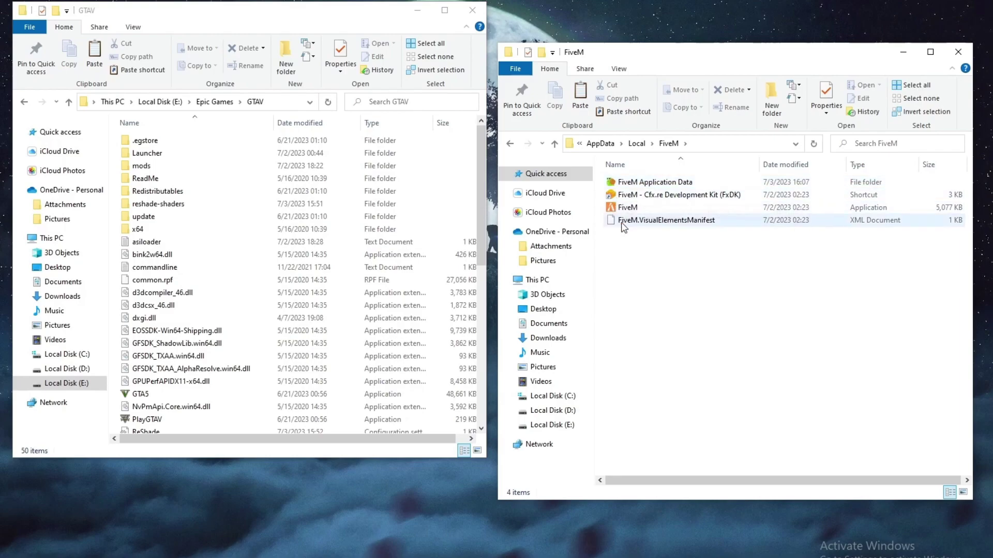
double_click(616, 184)
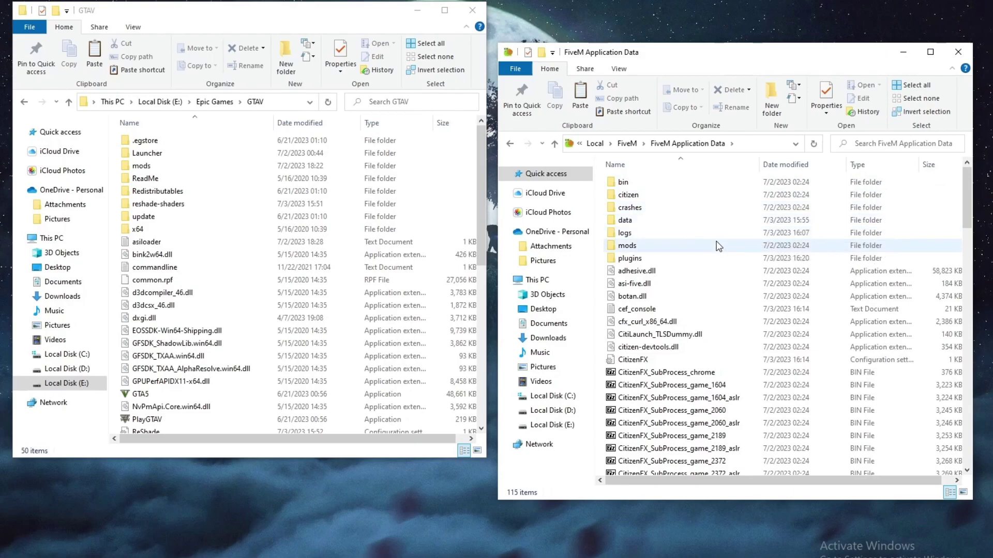
double_click(653, 258)
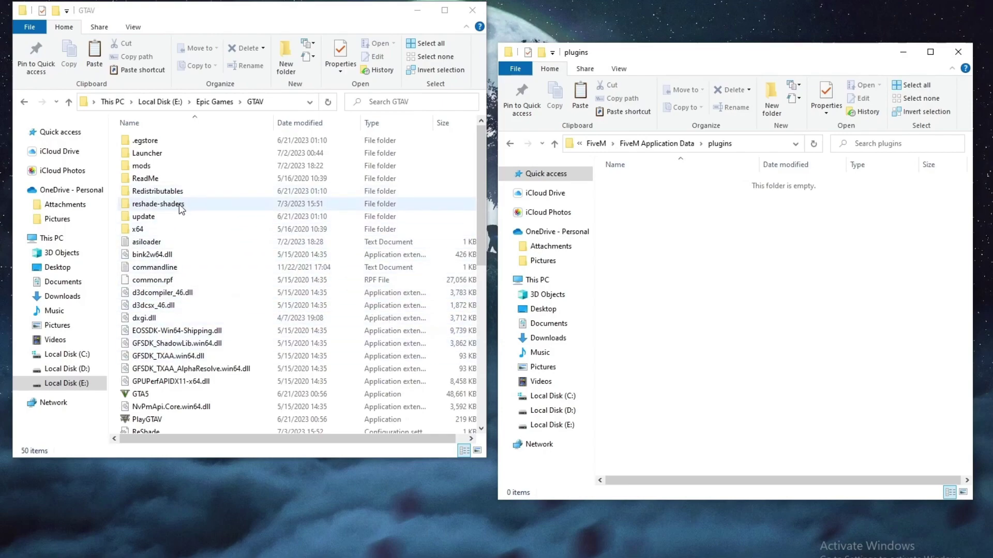
- Copy reshade-shaders, dxgi.dll, ReShade and ReShadePreset from the GTAV folder
left_click(147, 205)
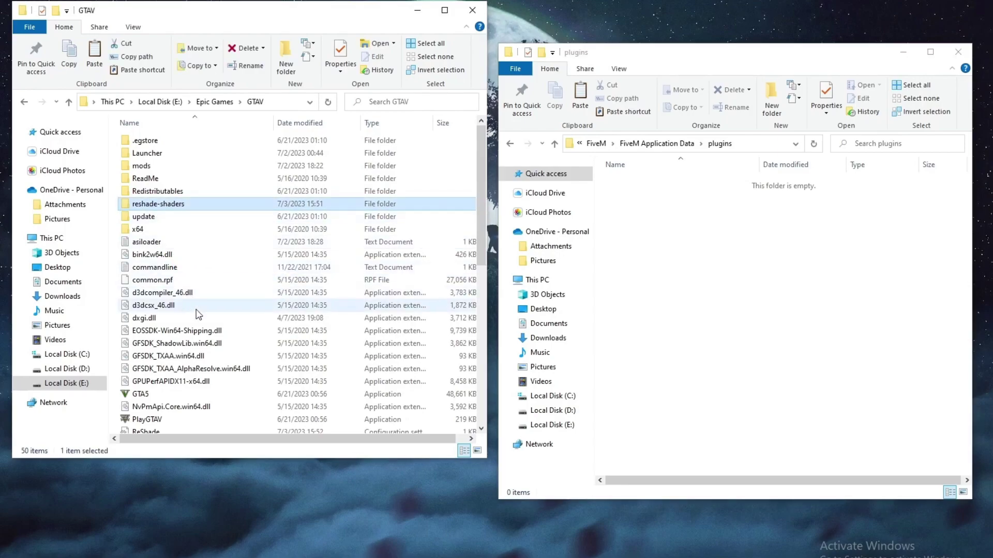
left_click(153, 319, "ctrl")
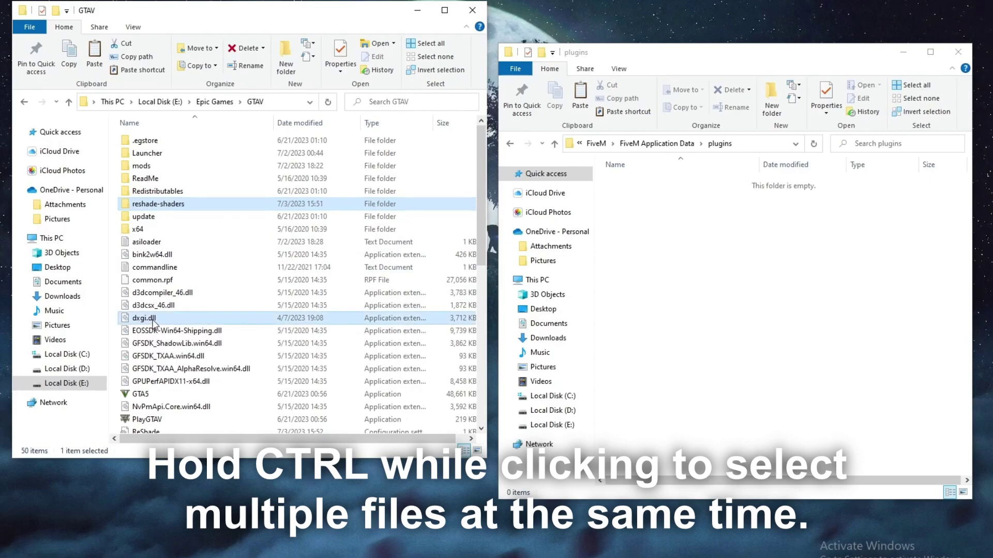
scroll(224, 372, "down", 2)
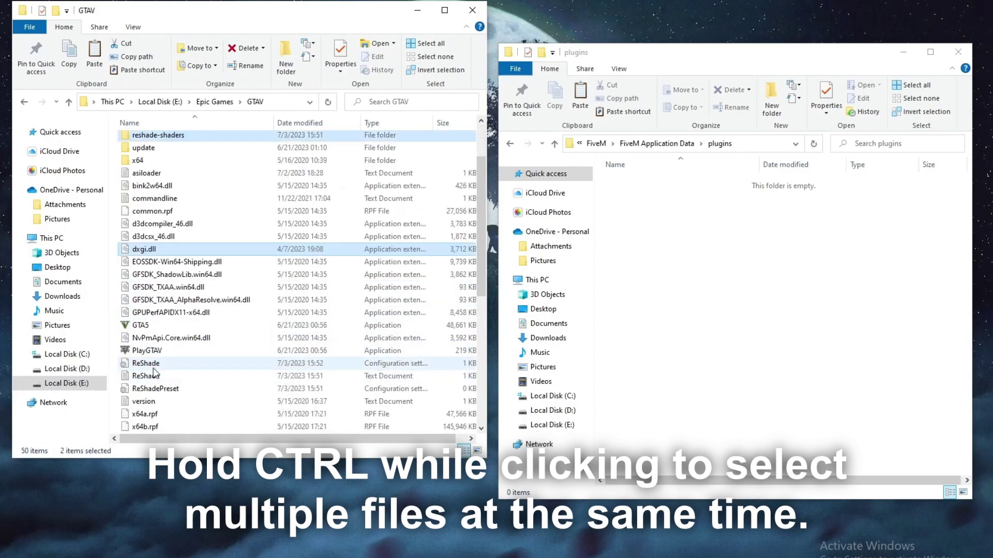
left_click(146, 364, "ctrl")
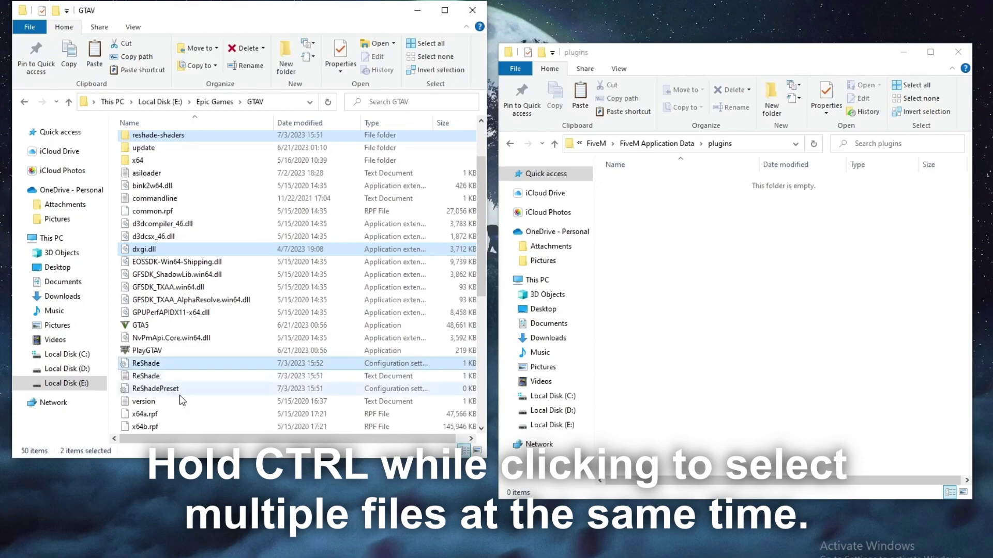
left_click(173, 392, "ctrl")
right_click(173, 394)
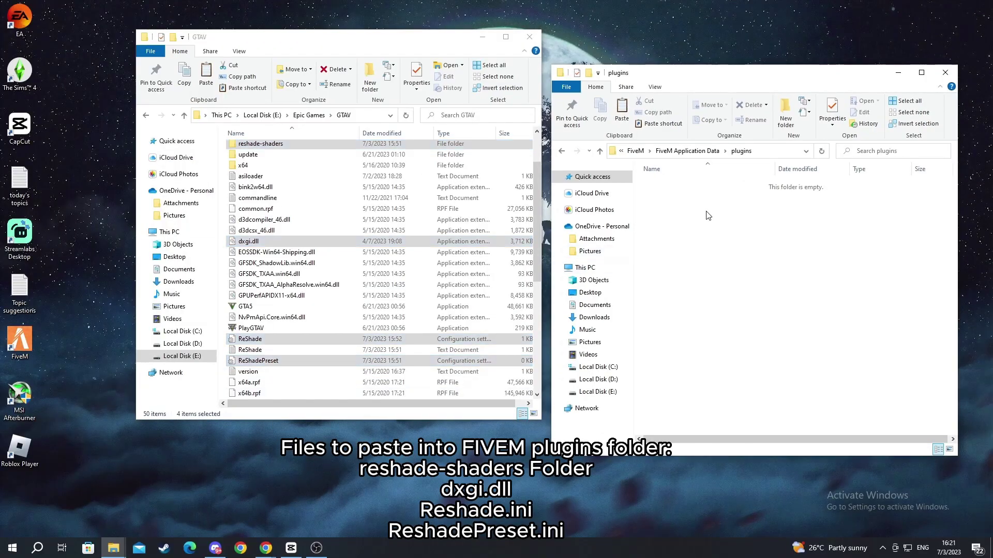
- Paste the copied ReShade files into the FiveM plugins folder
right_click(706, 212)
mouse_move(749, 244)
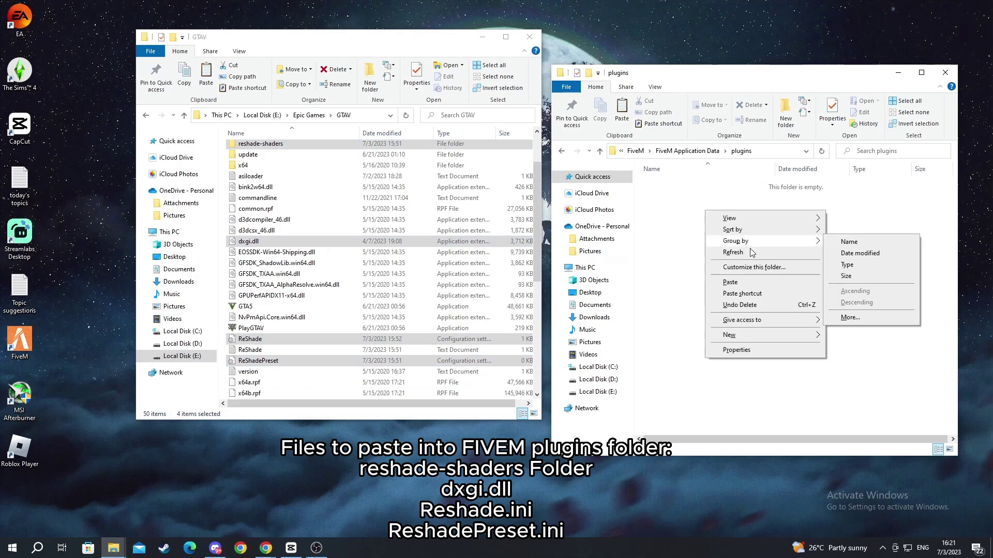
left_click(760, 284)
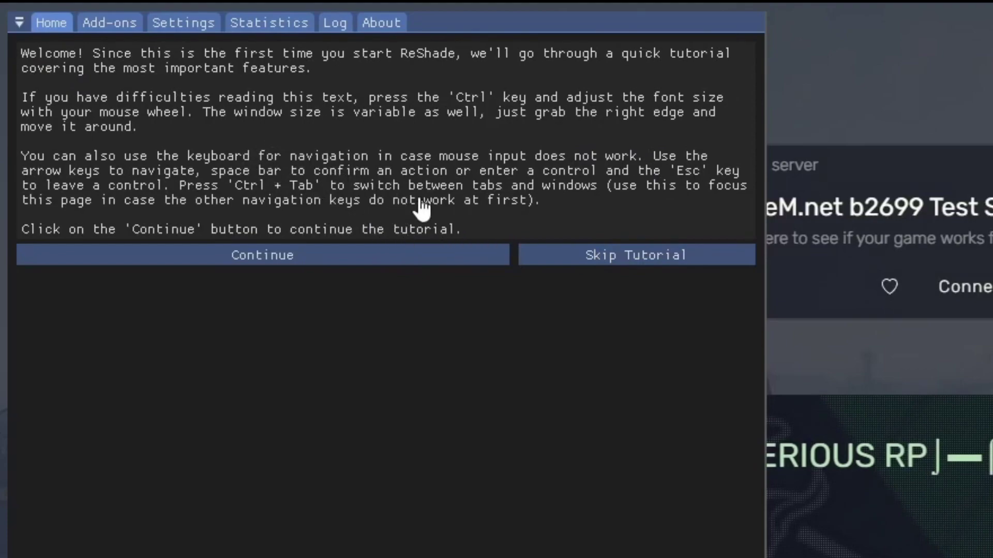
- Skip the ReShade first-run tutorial in FiveM
left_click(595, 260)
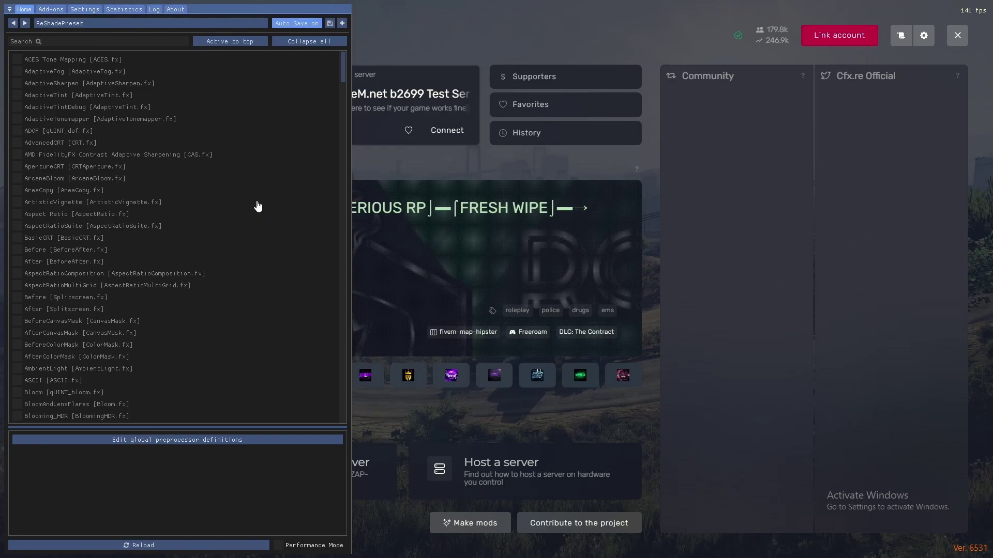
- Scroll through the ReShade effects list to review the installed effects
scroll(260, 207, "down", 10)
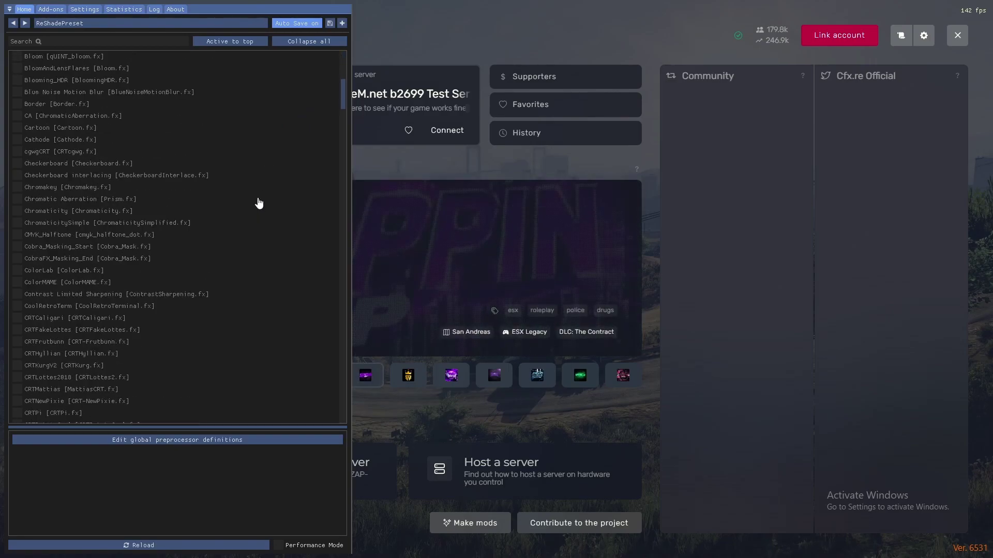
scroll(248, 181, "up", 12)
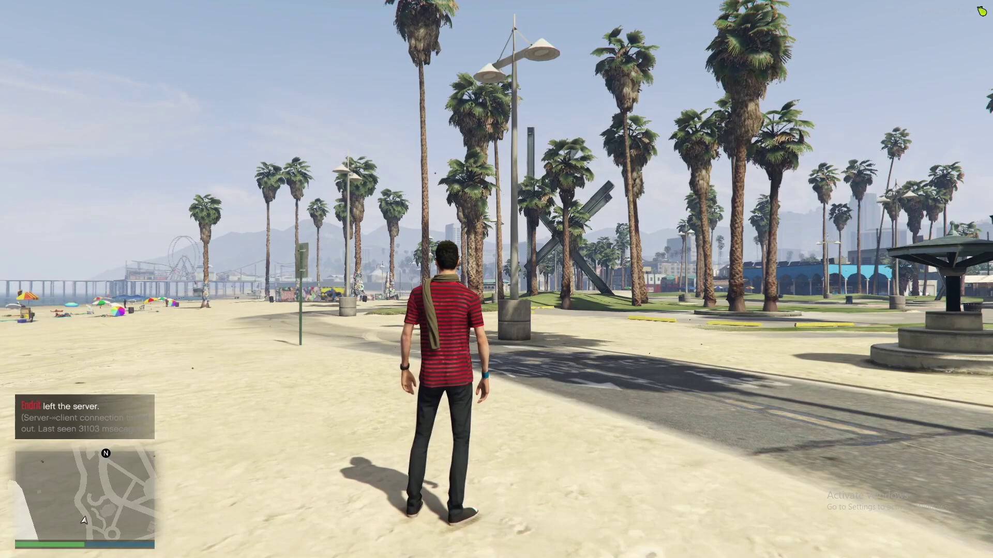
mouse_move(497, 279)
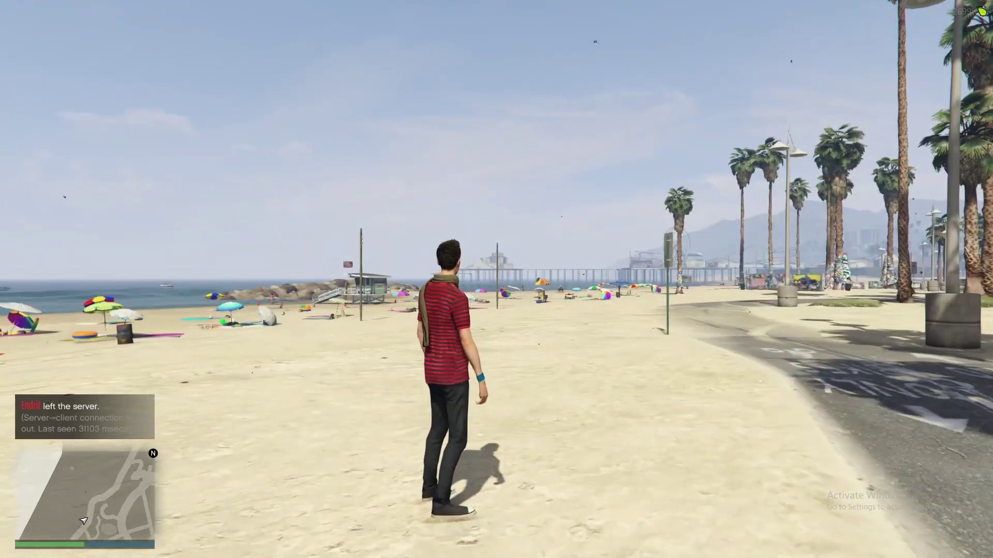
- Walk along the beach, reopen the ReShade overlay with Home, and scroll down to AdaptiveTint
key("w")
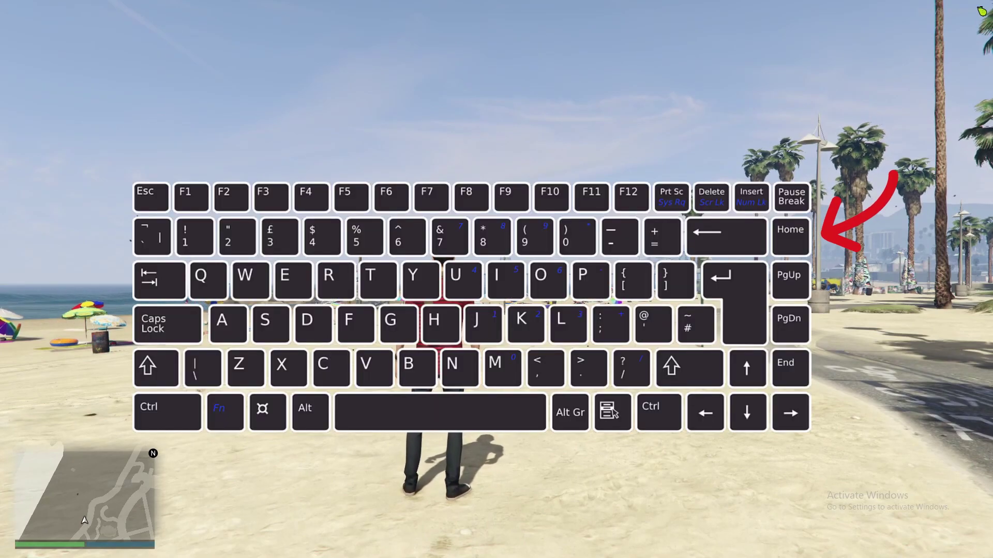
key("Home")
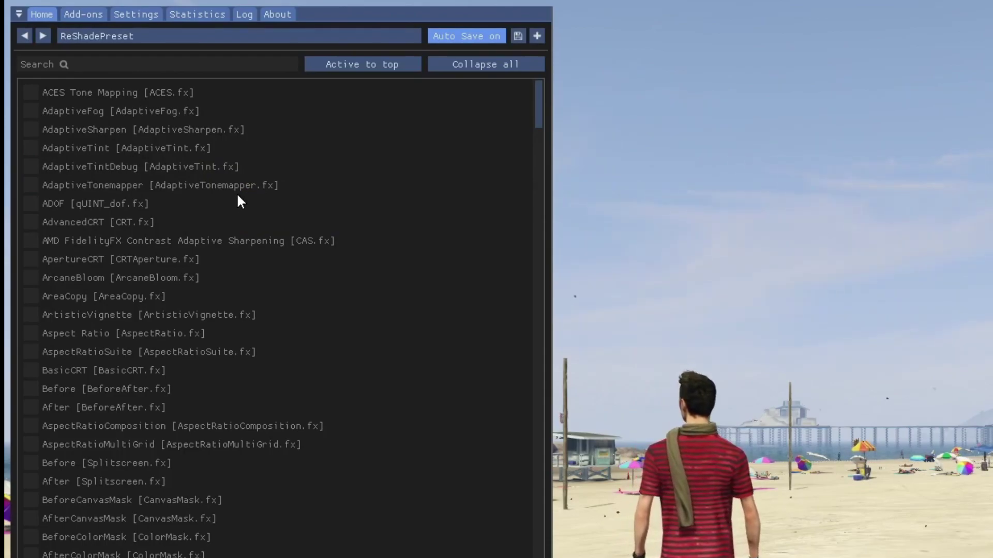
scroll(238, 195, "down", 5)
scroll(310, 320, "down", 5)
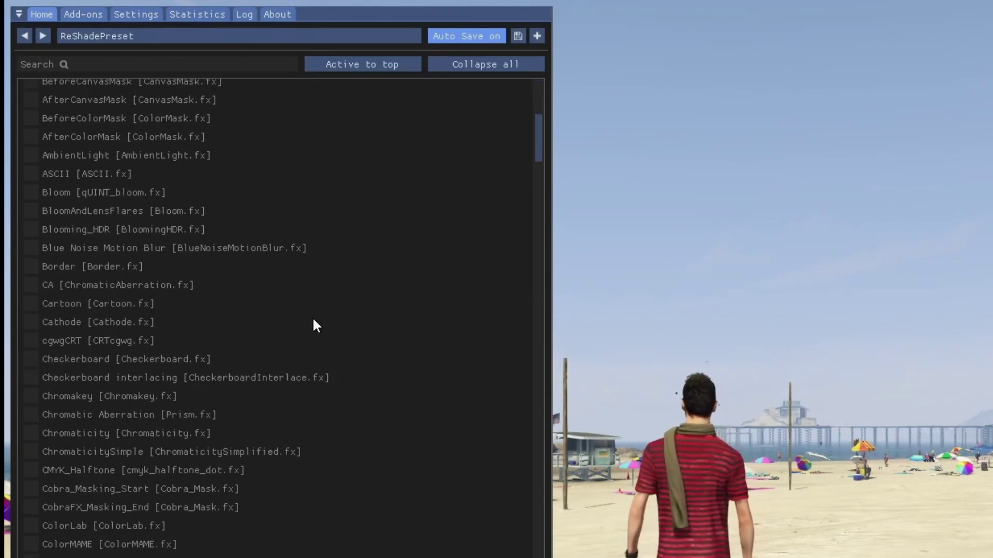
scroll(314, 319, "down", 1)
scroll(313, 326, "down", 2)
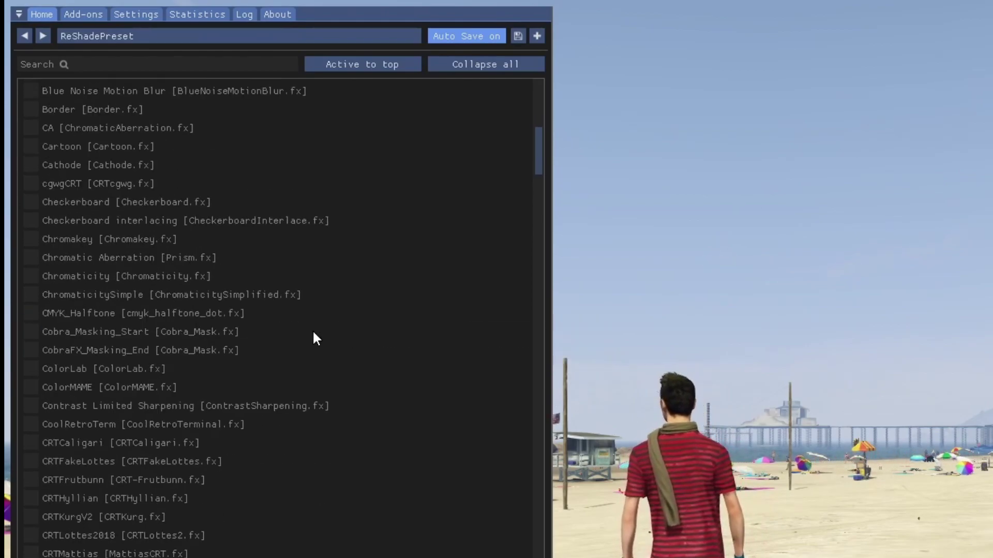
scroll(314, 334, "down", 3)
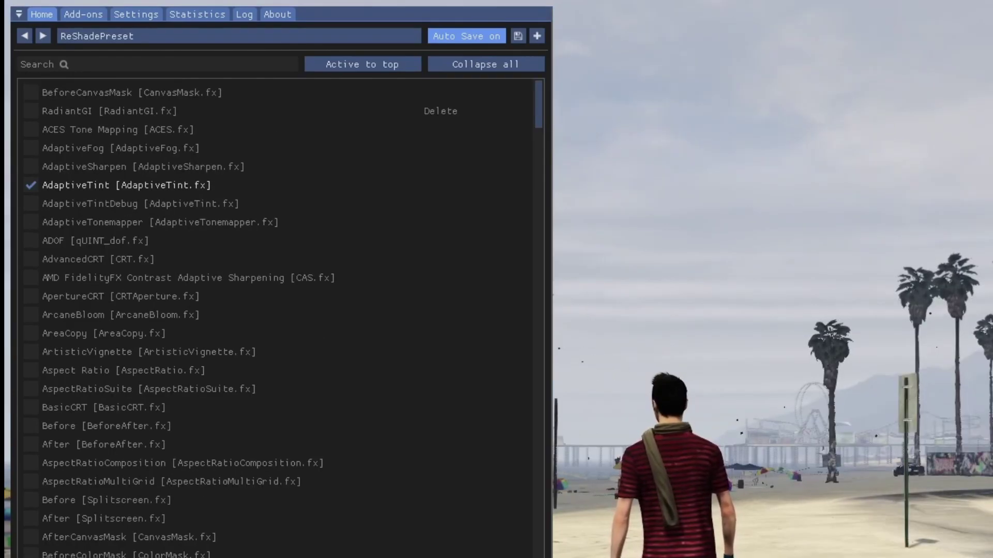
- Close the ReShade overlay and walk the character forward and rightward through the palm-lined park
mouse_move(174, 186)
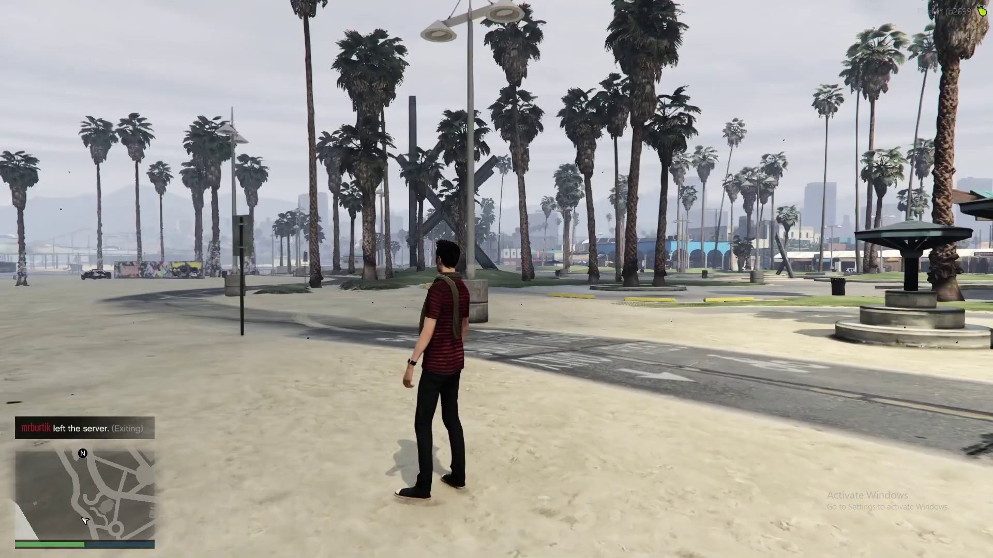
key("w")
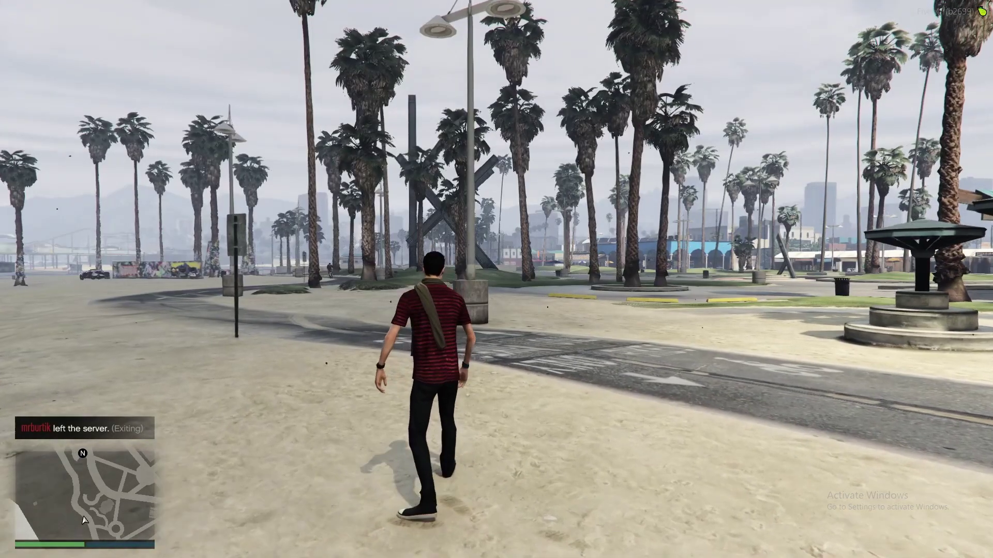
key("d")
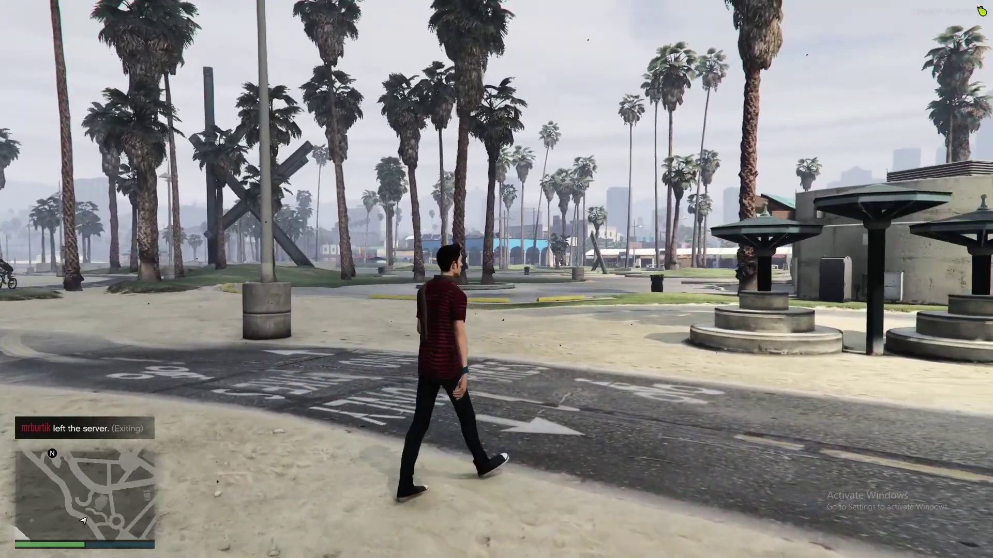